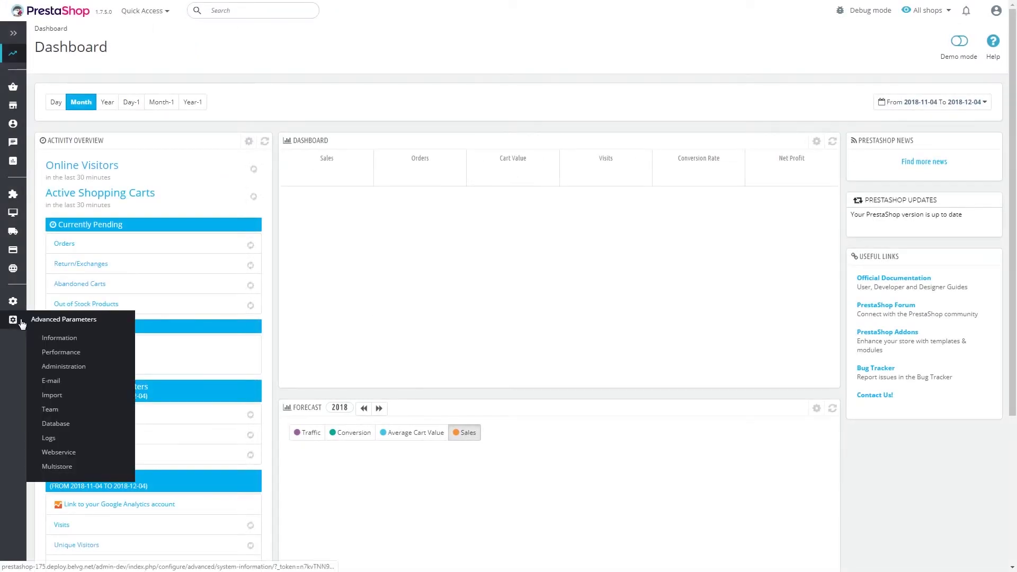
- Disable the Smarty cache in Performance settings and go to Design > Positions
click(84, 351)
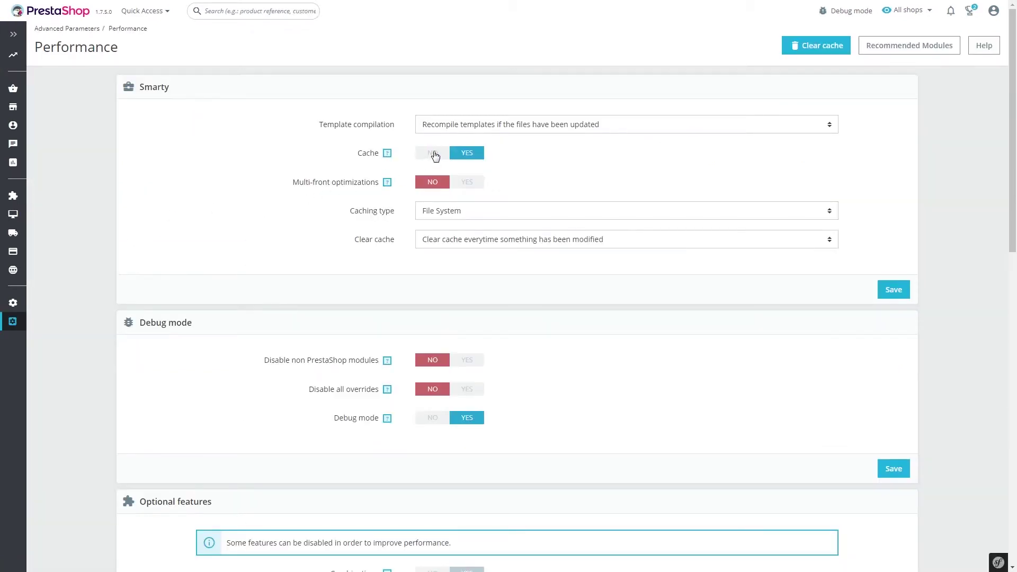
click(433, 153)
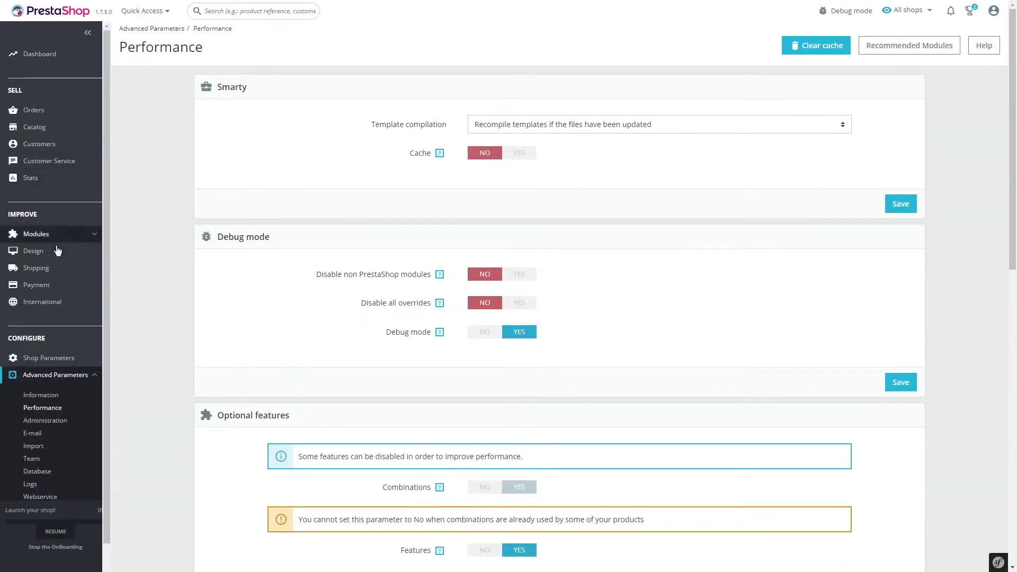
mouse_move(14, 214)
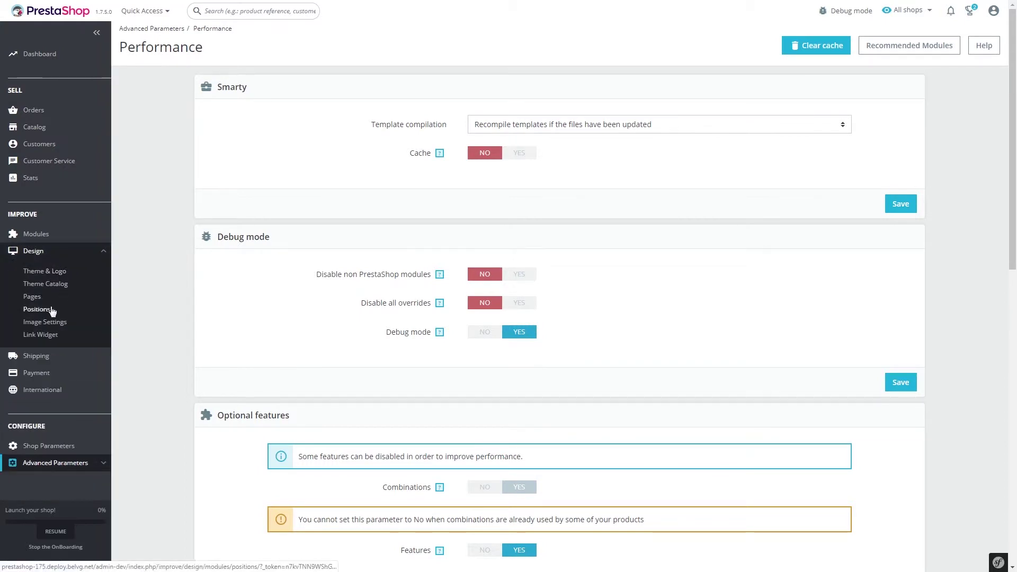
click(50, 309)
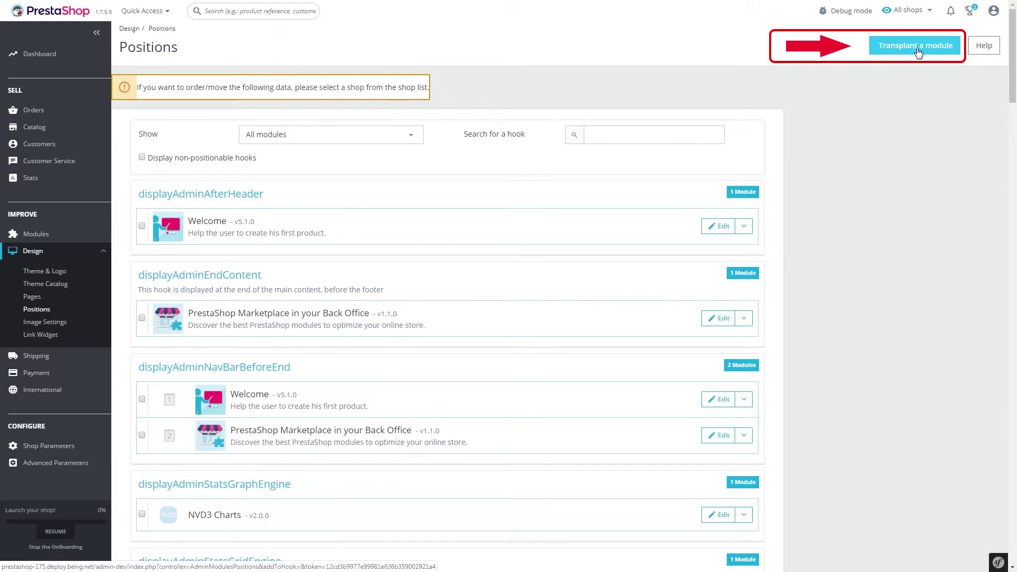
- Start a module transplant with Bank transfer as the module and paymentOptions as the hook
click(917, 48)
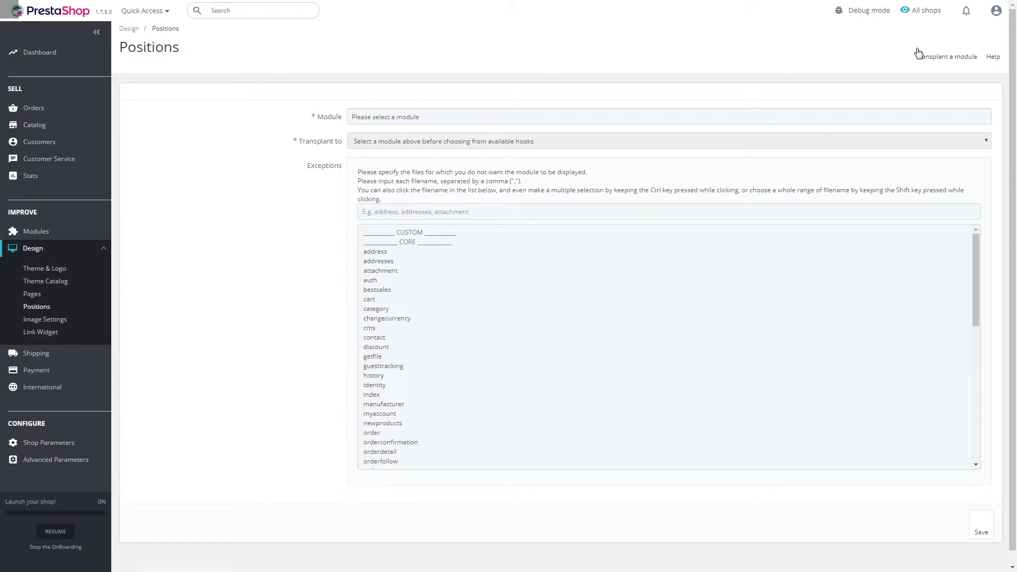
click(986, 119)
click(464, 183)
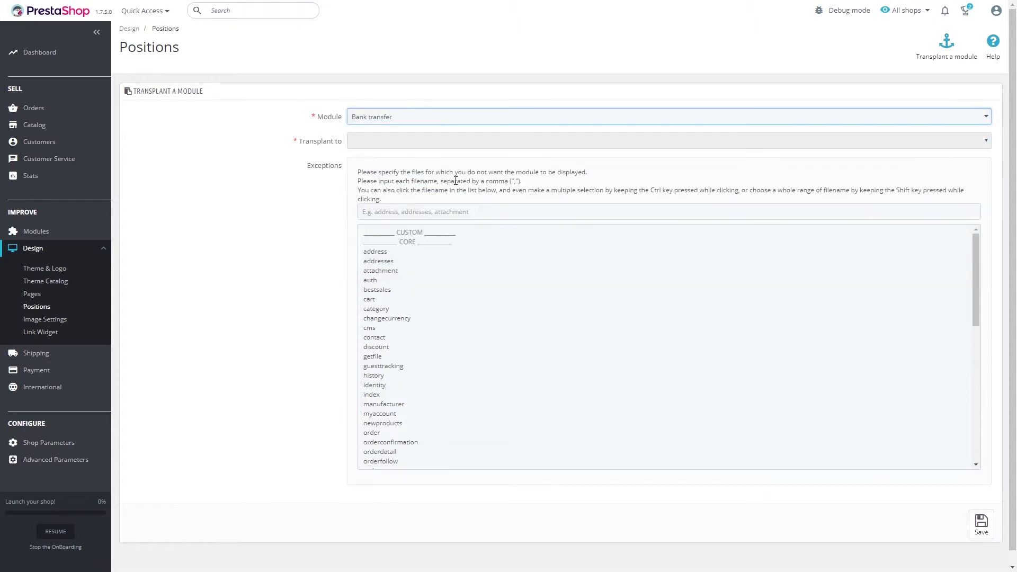
click(986, 143)
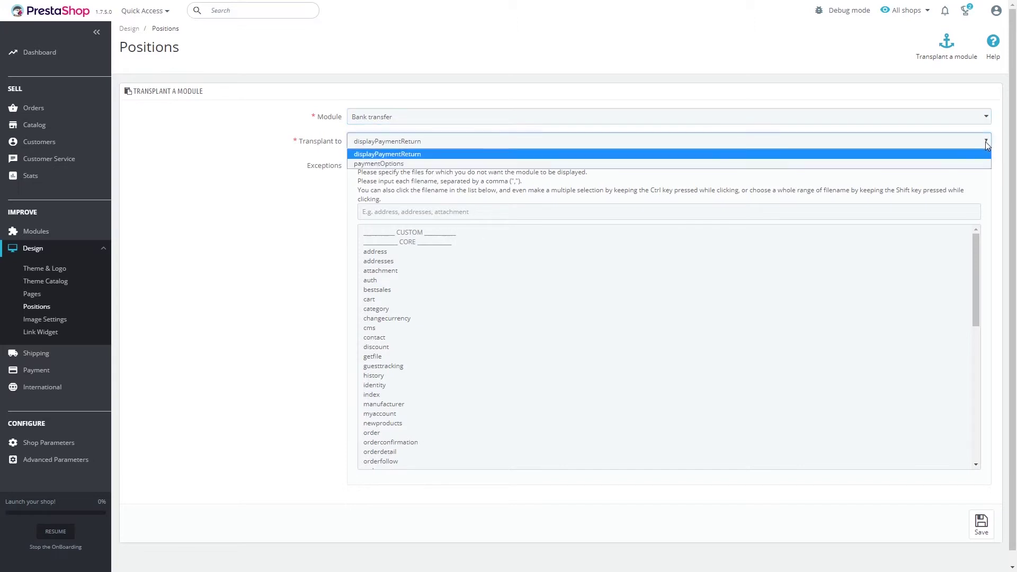
click(392, 162)
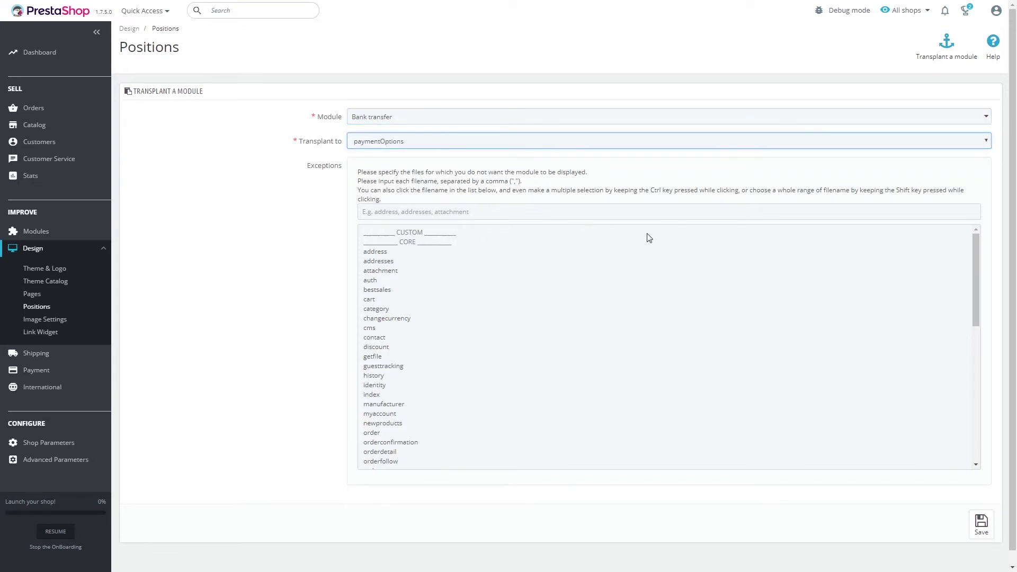
drag(976, 269, 978, 407)
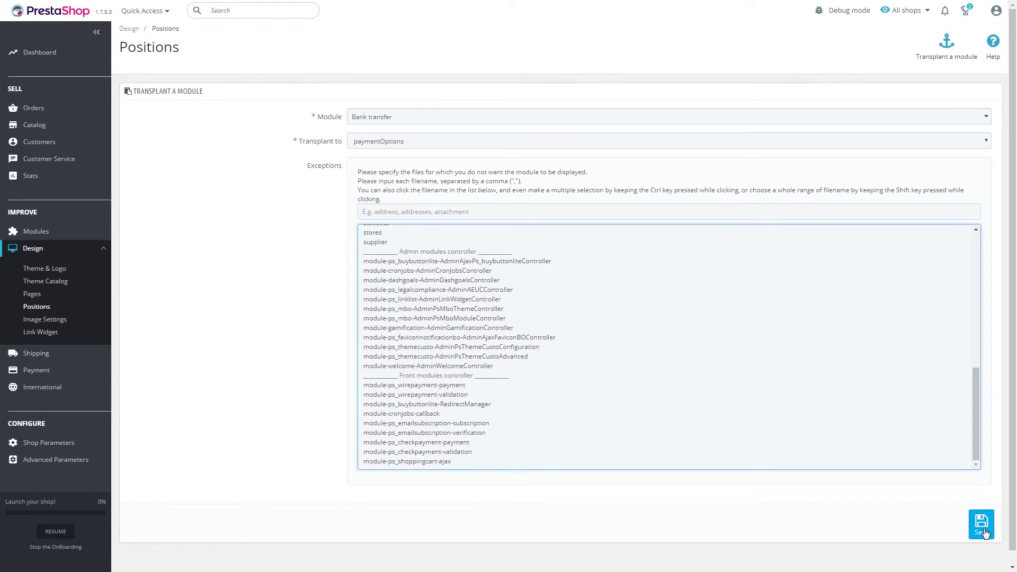